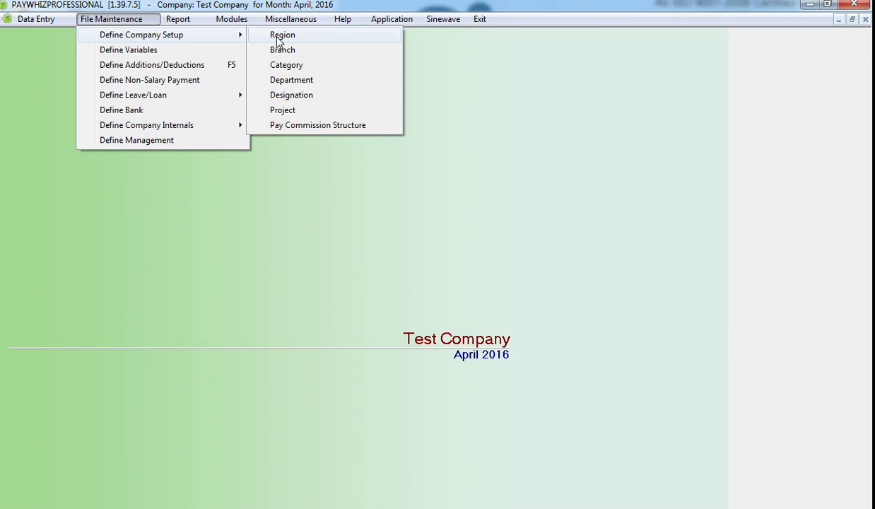
Rename Default Region to West in the Region Master and save, giving West, North, East
{"action": "left_click", "coordinate": [280, 39]}
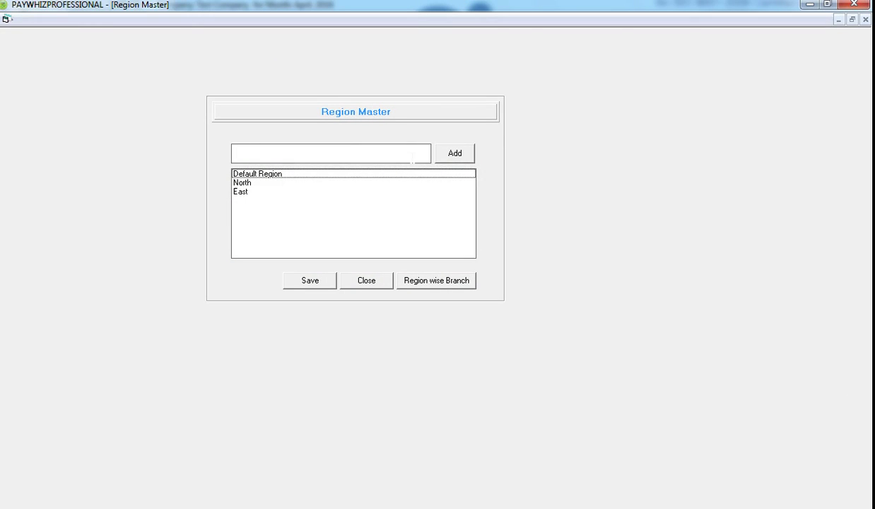
{"action": "left_click", "coordinate": [412, 156]}
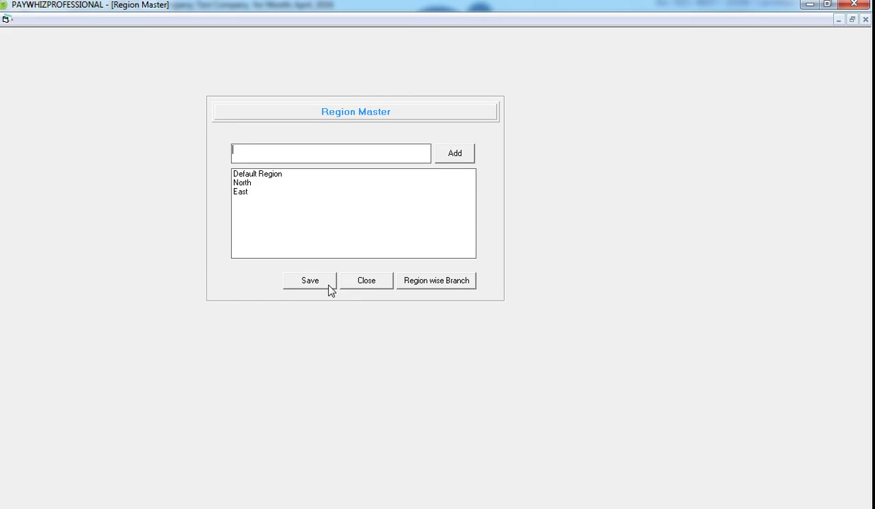
{"action": "left_click", "coordinate": [281, 175]}
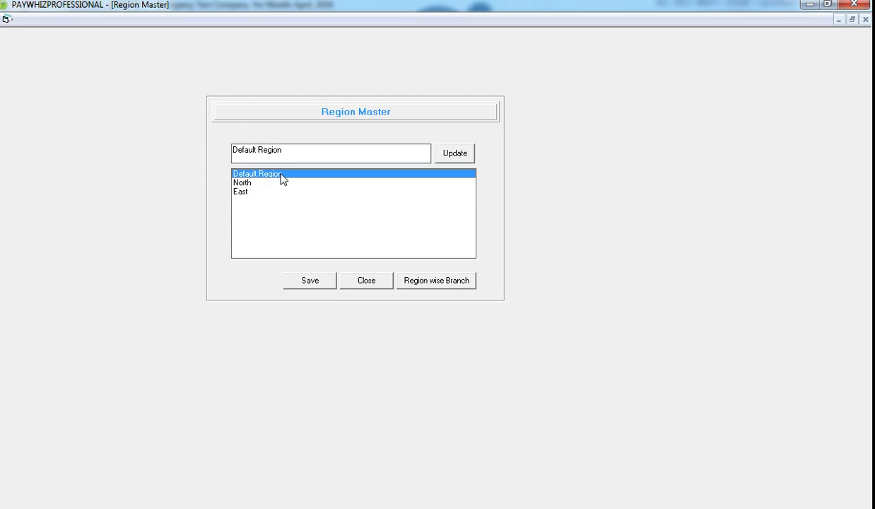
{"action": "left_click_drag", "start_coordinate": [273, 150], "coordinate": [232, 150]}
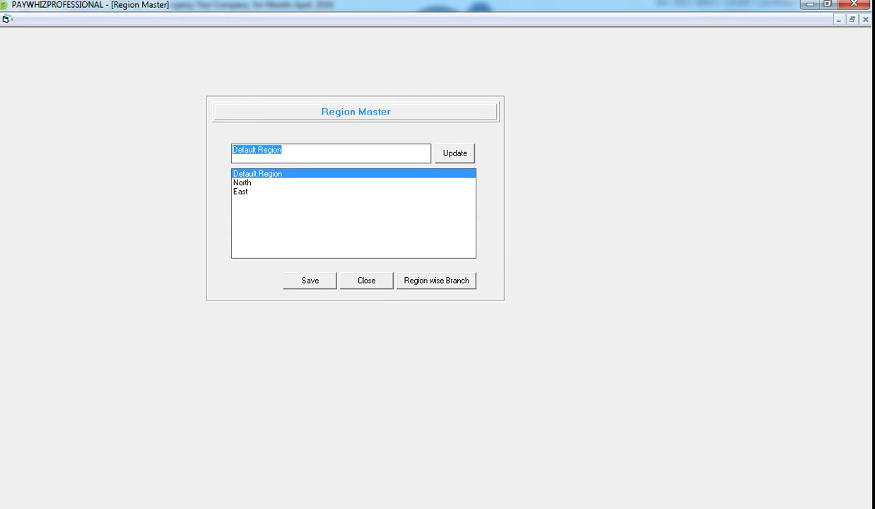
{"action": "type", "text": "West"}
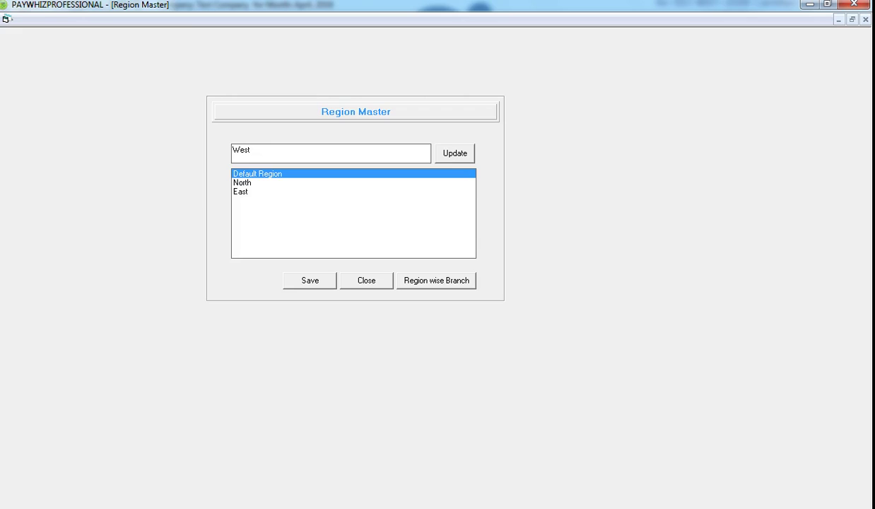
{"action": "left_click", "coordinate": [322, 283]}
{"action": "left_click", "coordinate": [460, 158]}
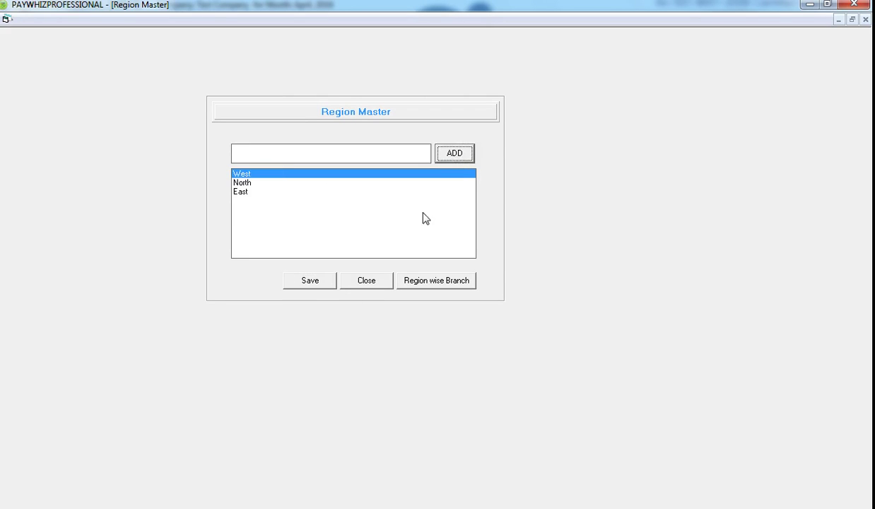
{"action": "left_click", "coordinate": [324, 283]}
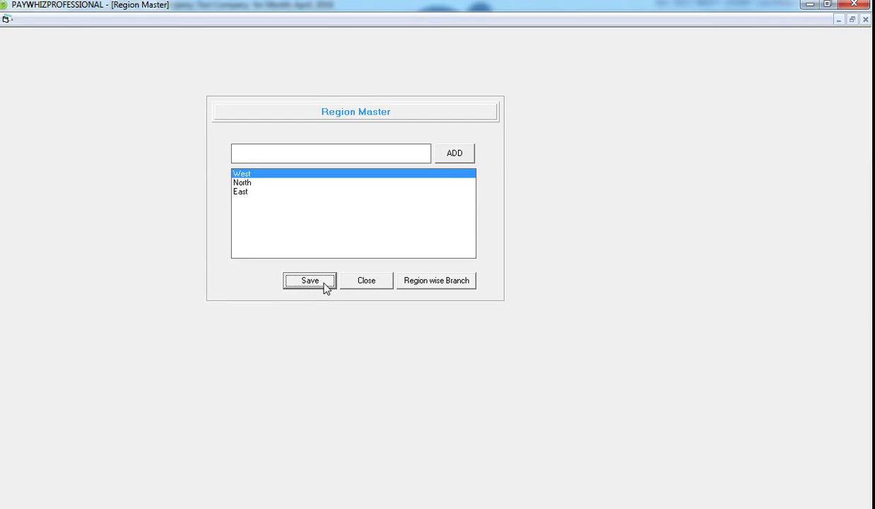
Start a new branch named 'Aurora Towers' with address M G Road
{"action": "left_click", "coordinate": [366, 280]}
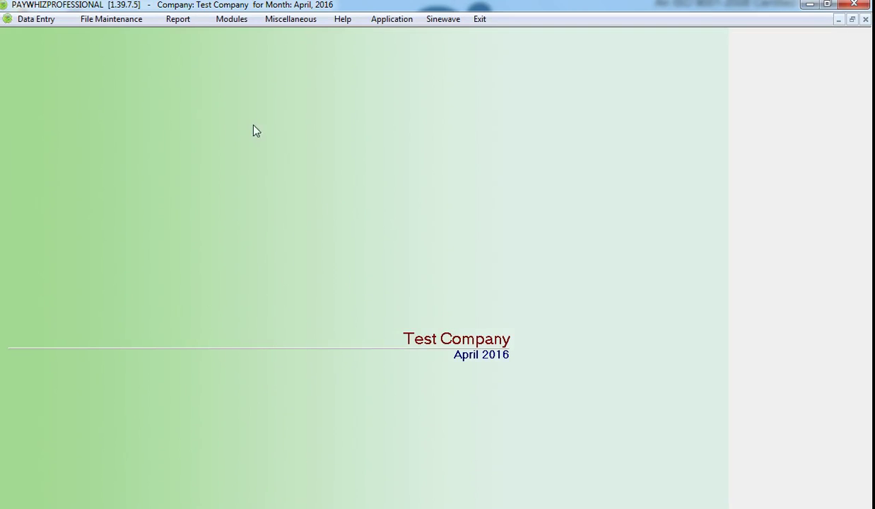
{"action": "left_click", "coordinate": [122, 21]}
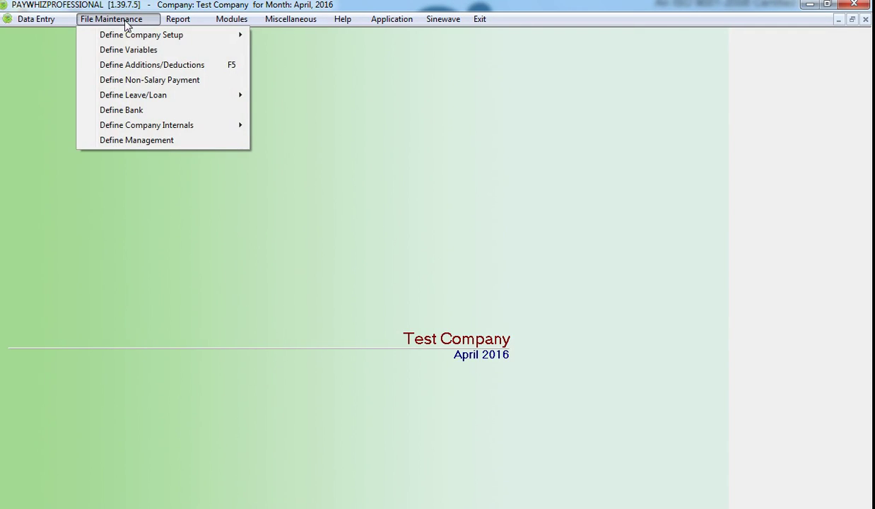
{"action": "mouse_move", "coordinate": [130, 35]}
{"action": "left_click", "coordinate": [292, 52]}
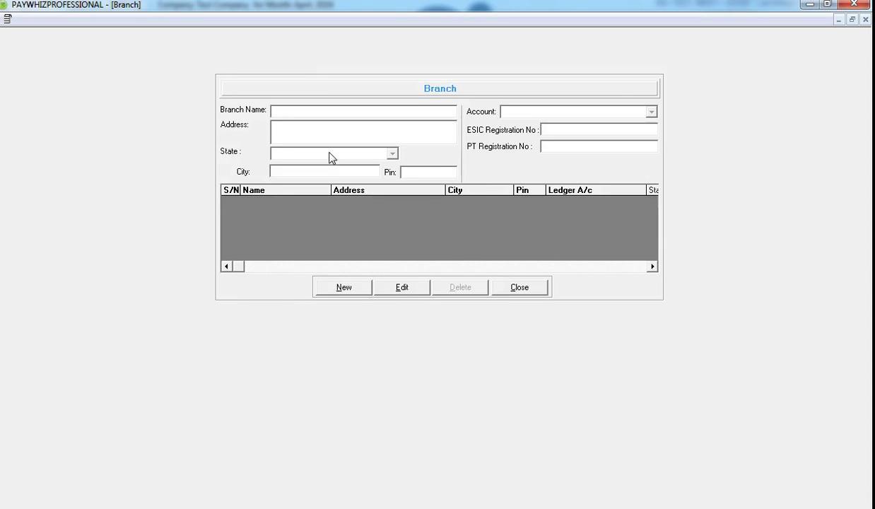
{"action": "left_click", "coordinate": [346, 287]}
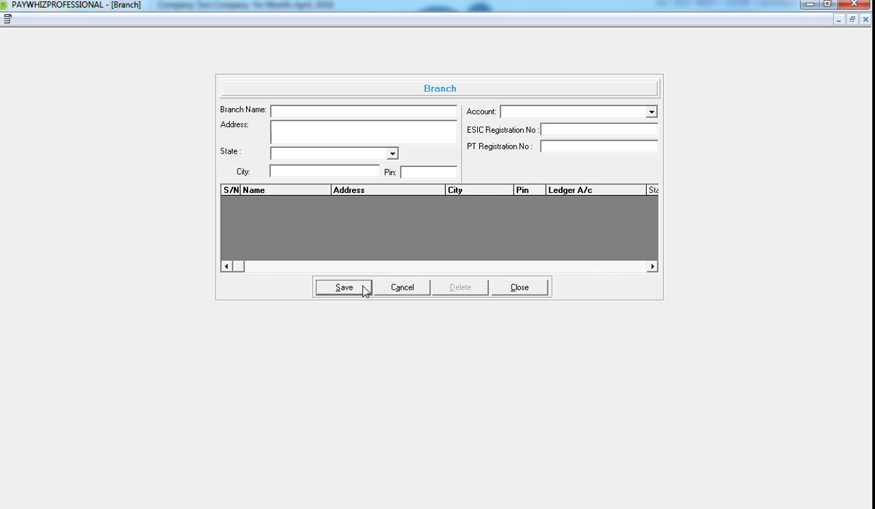
{"action": "type", "text": "As"}
{"action": "key", "text": "BackSpace"}
{"action": "type", "text": "urora Towers"}
{"action": "key", "text": "Tab"}
{"action": "type", "text": "M G Road"}
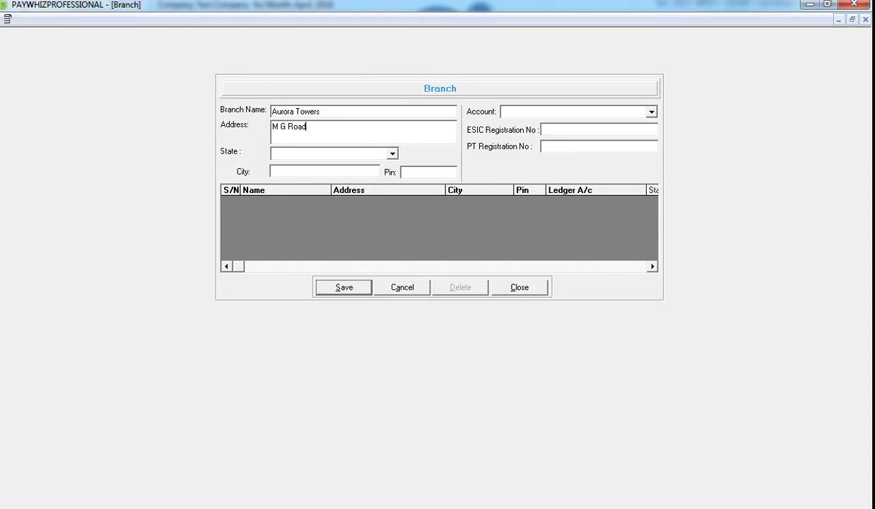
Set the branch state to Maharashtra, city PUNE, pin 411001, then save and close
{"action": "key", "text": "Tab"}
{"action": "key", "text": "m"}
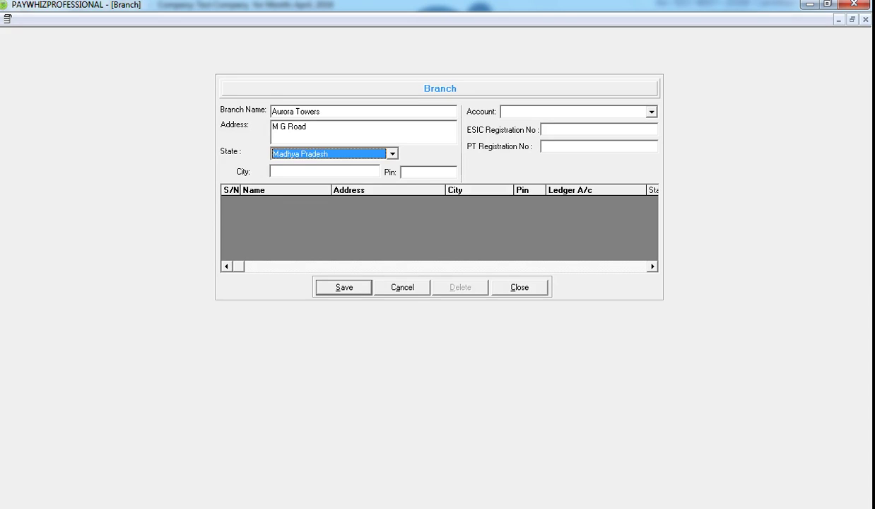
{"action": "key", "text": "m"}
{"action": "key", "text": "Tab"}
{"action": "type", "text": "PUNE"}
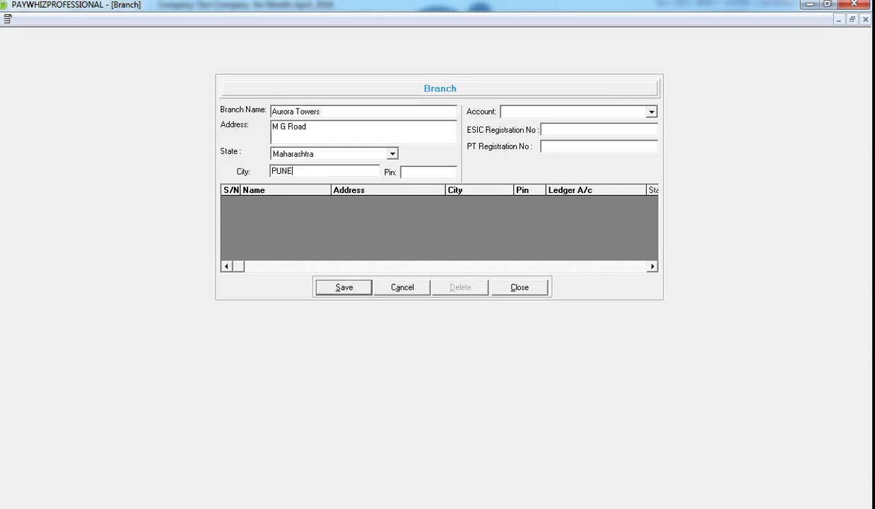
{"action": "key", "text": "Tab"}
{"action": "type", "text": "411001"}
{"action": "key", "text": "Tab"}
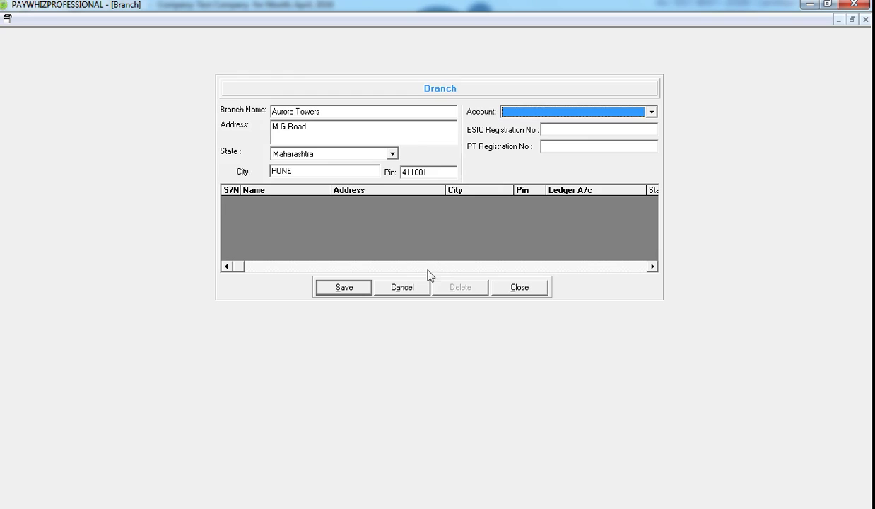
{"action": "left_click", "coordinate": [367, 292]}
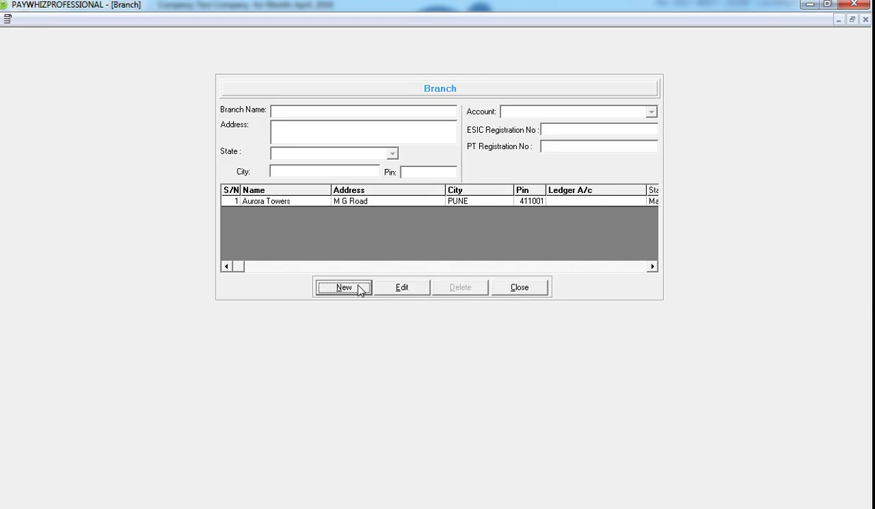
{"action": "left_click", "coordinate": [538, 291]}
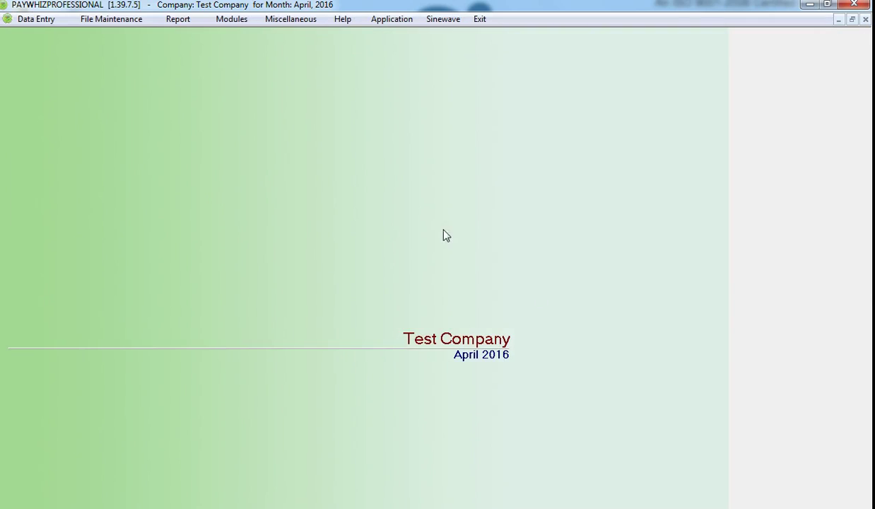
Create and save a new employee category named 'Director' in the Category master
{"action": "left_click", "coordinate": [118, 20]}
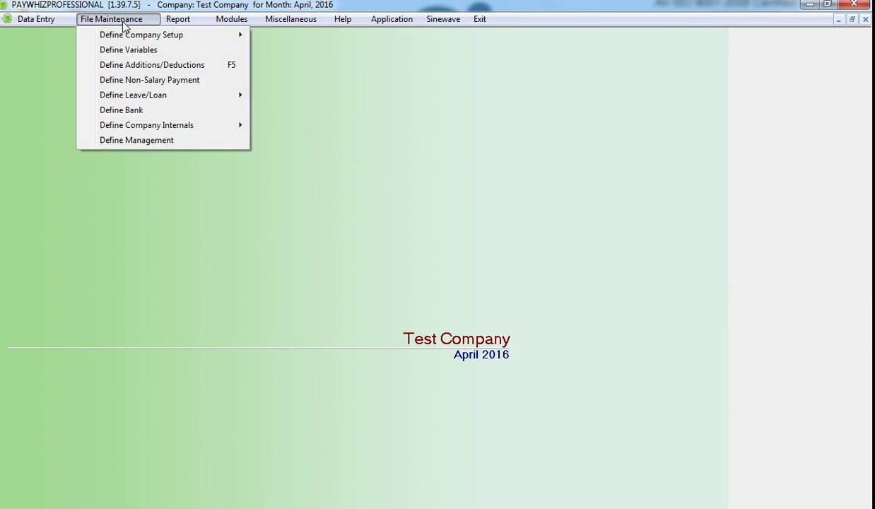
{"action": "mouse_move", "coordinate": [157, 37]}
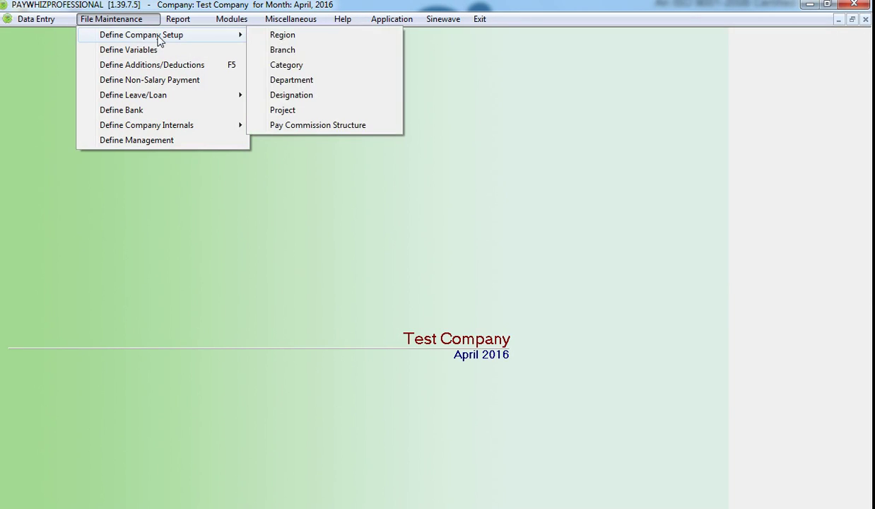
{"action": "left_click", "coordinate": [309, 67]}
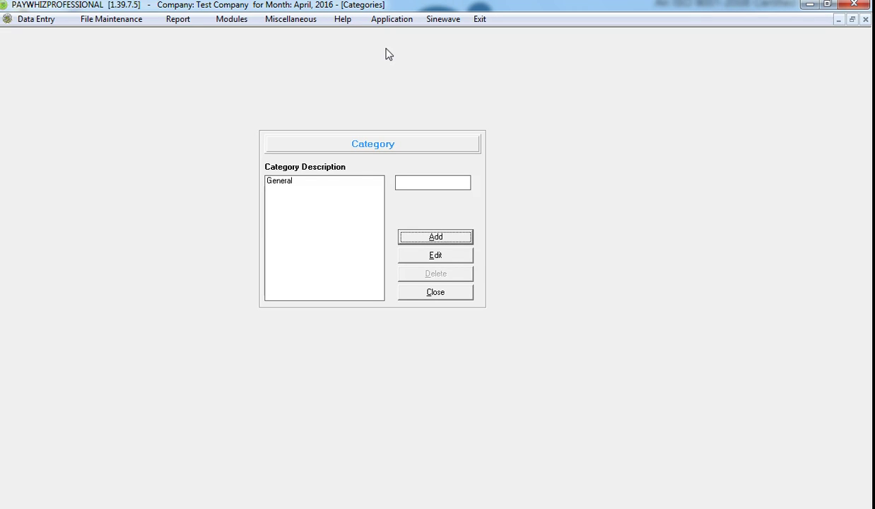
{"action": "left_click", "coordinate": [458, 240]}
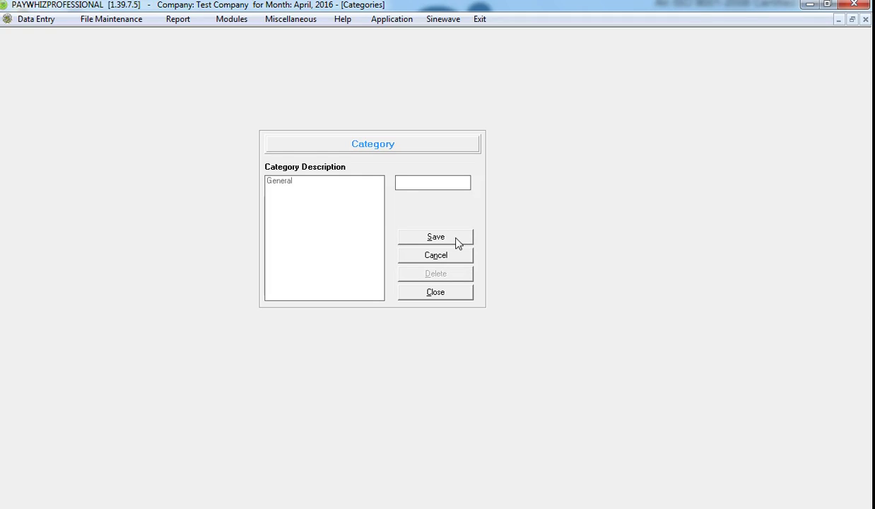
{"action": "type", "text": "Director"}
{"action": "left_click", "coordinate": [455, 242]}
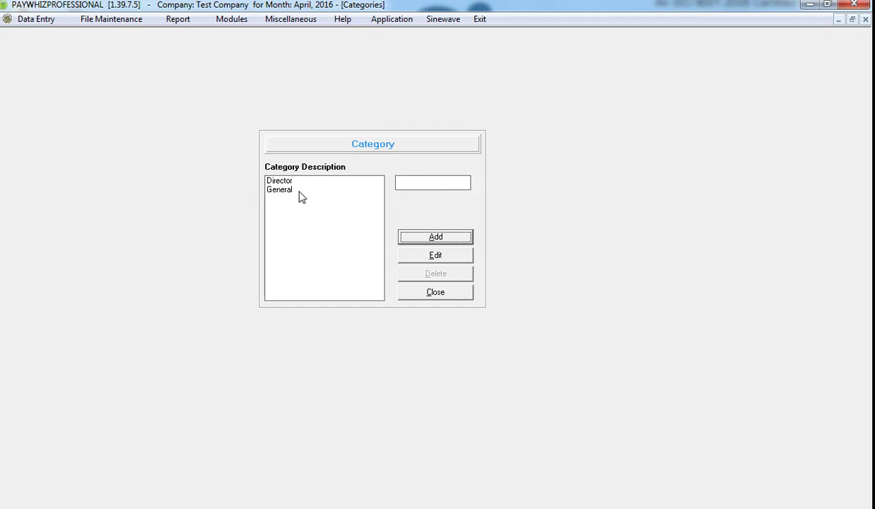
Save a new 'Training' department in the Department master, then close it
{"action": "left_click", "coordinate": [435, 293]}
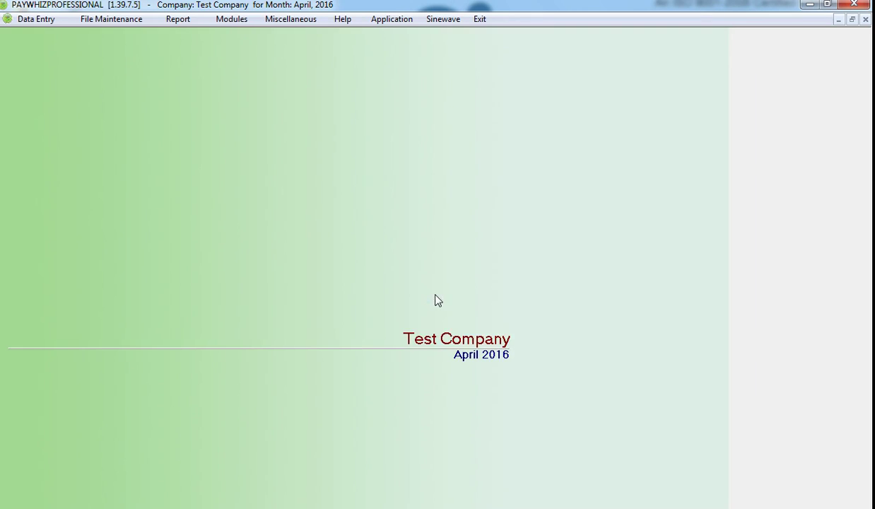
{"action": "left_click", "coordinate": [116, 20]}
{"action": "mouse_move", "coordinate": [138, 36]}
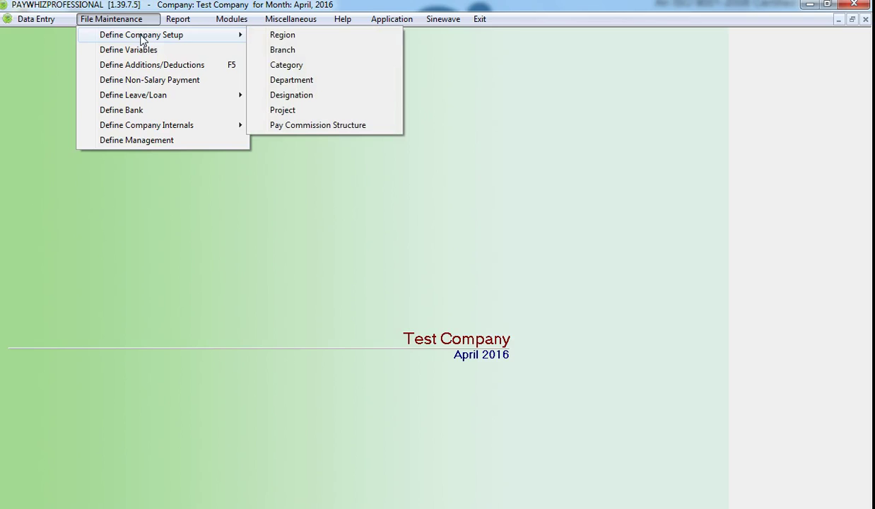
{"action": "left_click", "coordinate": [328, 83]}
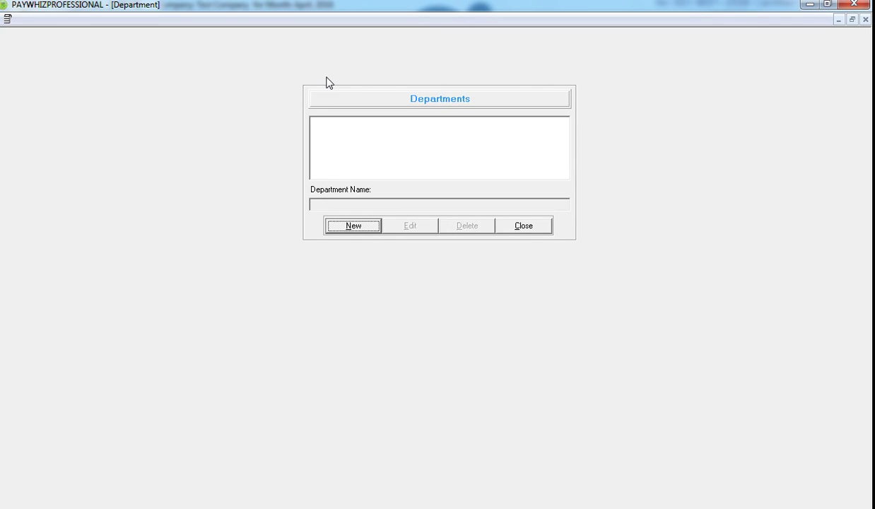
{"action": "left_click", "coordinate": [371, 231]}
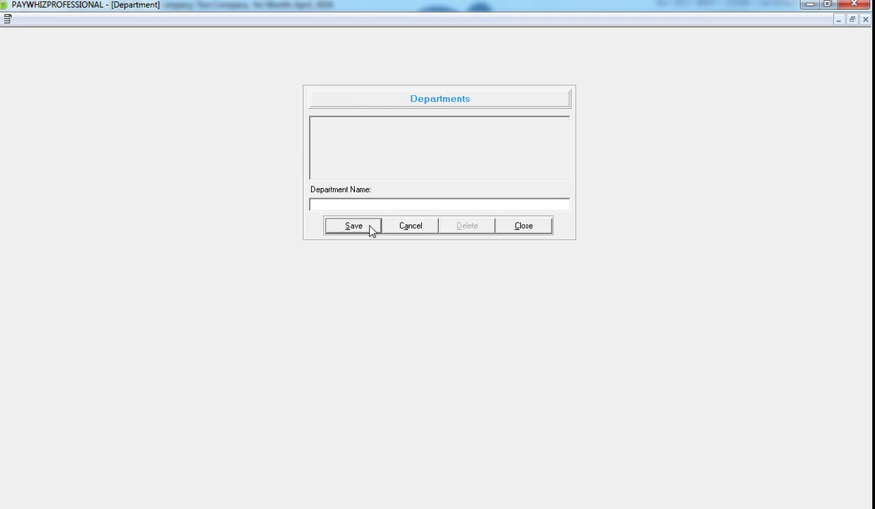
{"action": "type", "text": "Training"}
{"action": "left_click", "coordinate": [368, 232]}
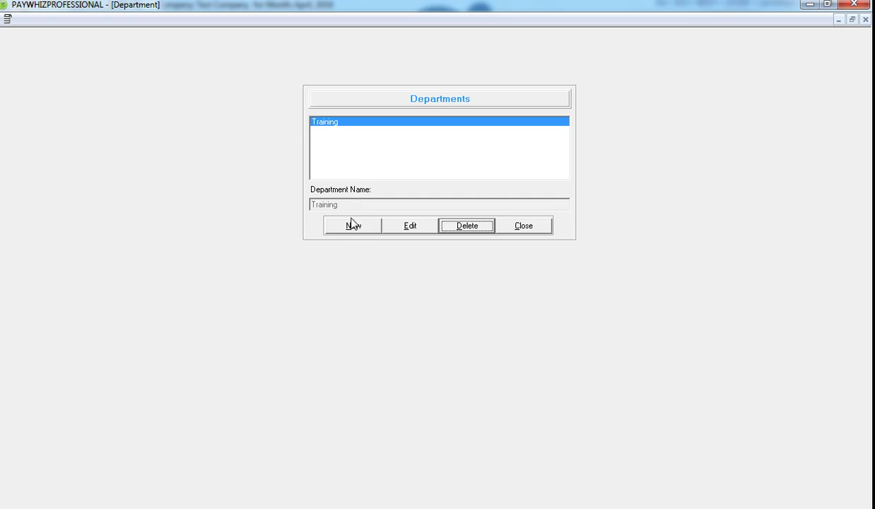
{"action": "left_click", "coordinate": [541, 229]}
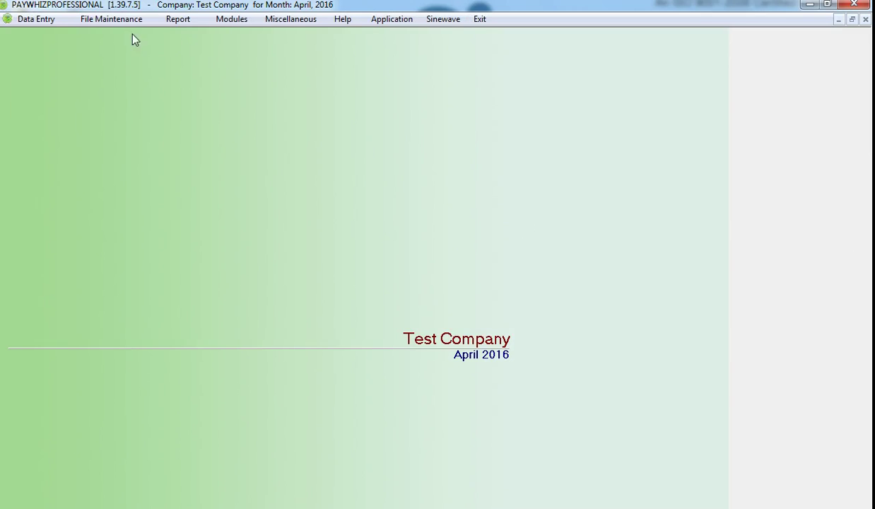
Save a new 'Mgr Training' designation, confirm the save message, then close the Designation master
{"action": "left_click", "coordinate": [117, 22]}
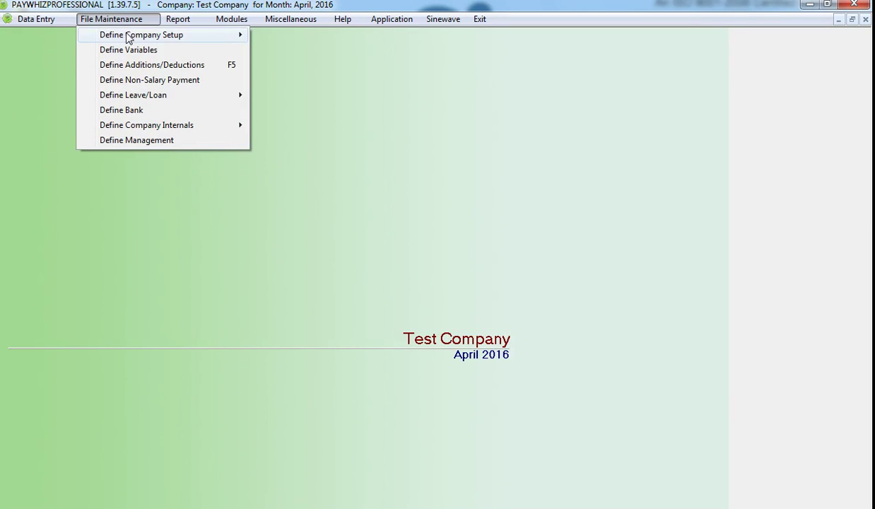
{"action": "mouse_move", "coordinate": [126, 37]}
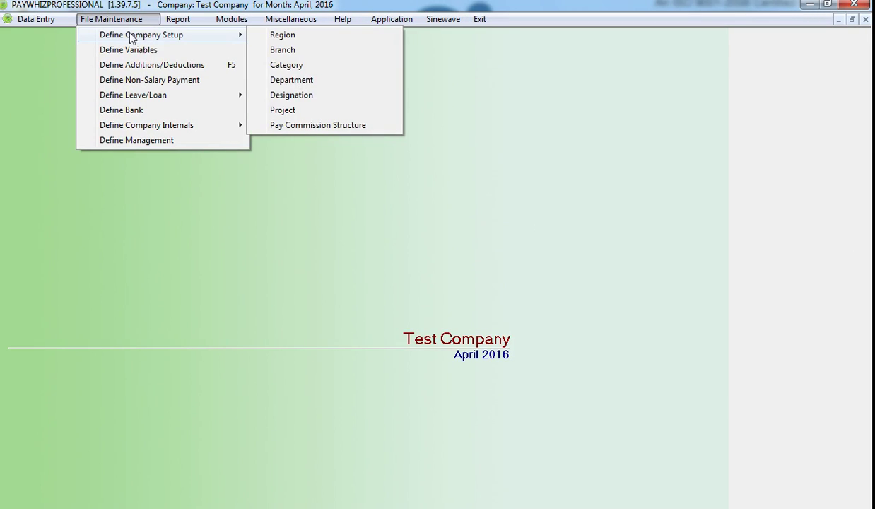
{"action": "left_click", "coordinate": [303, 102]}
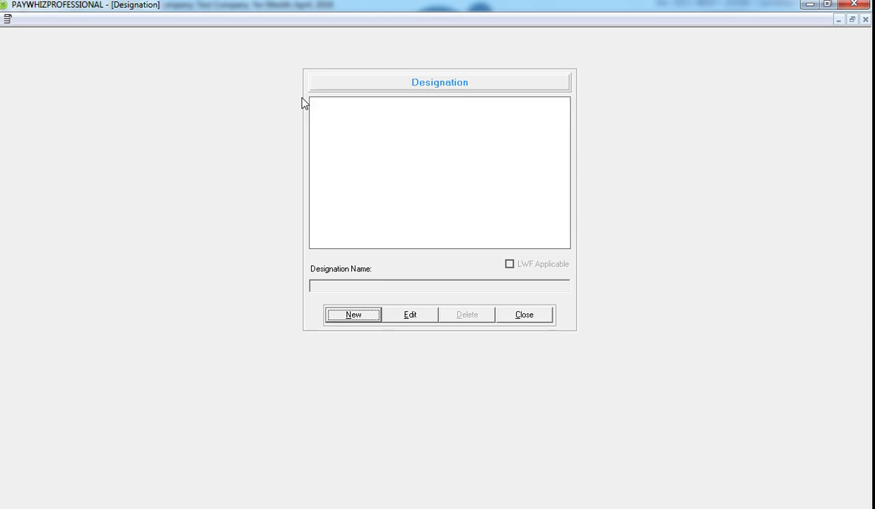
{"action": "left_click", "coordinate": [360, 318]}
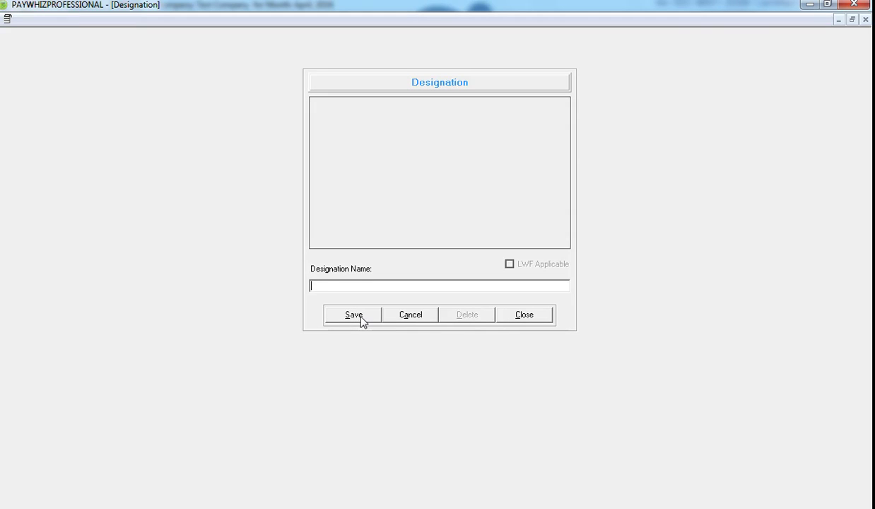
{"action": "type", "text": "Mgr Training"}
{"action": "left_click", "coordinate": [368, 317]}
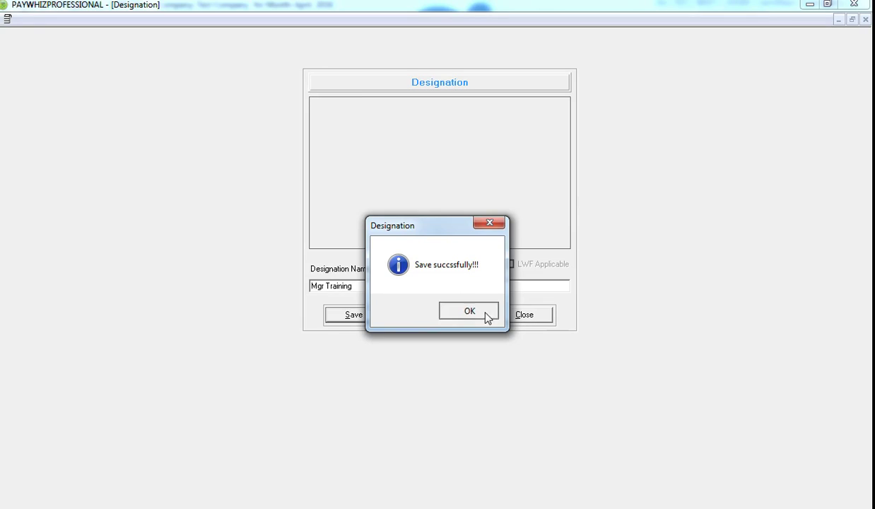
{"action": "left_click", "coordinate": [486, 314]}
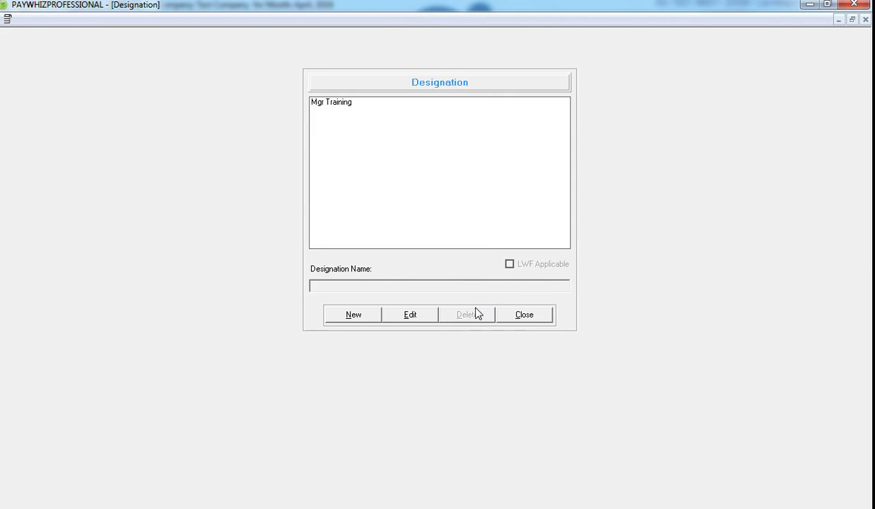
{"action": "left_click", "coordinate": [526, 315]}
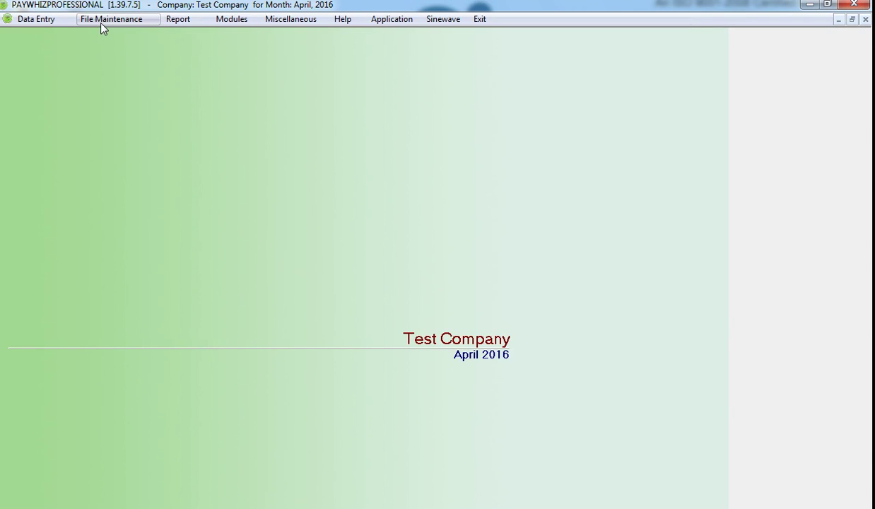
Save a new 'Training' project in the Project master, then close it
{"action": "left_click", "coordinate": [101, 26]}
{"action": "mouse_move", "coordinate": [117, 40]}
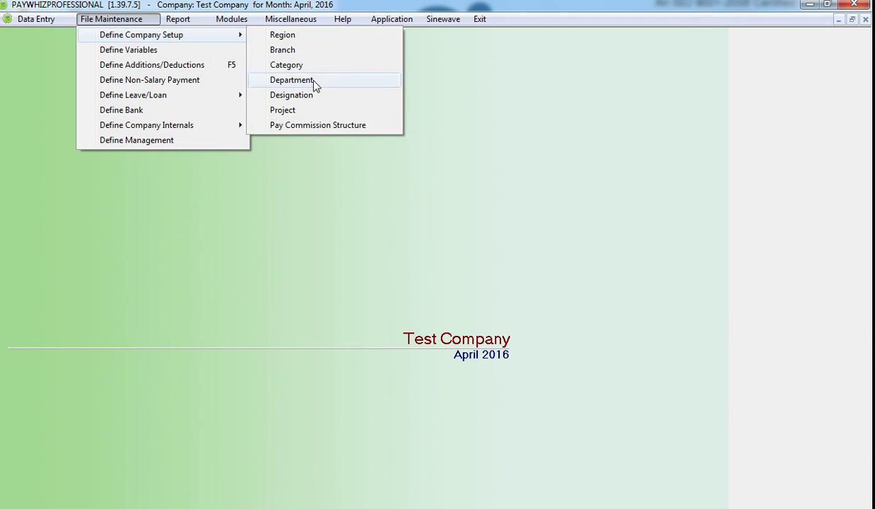
{"action": "left_click", "coordinate": [318, 111]}
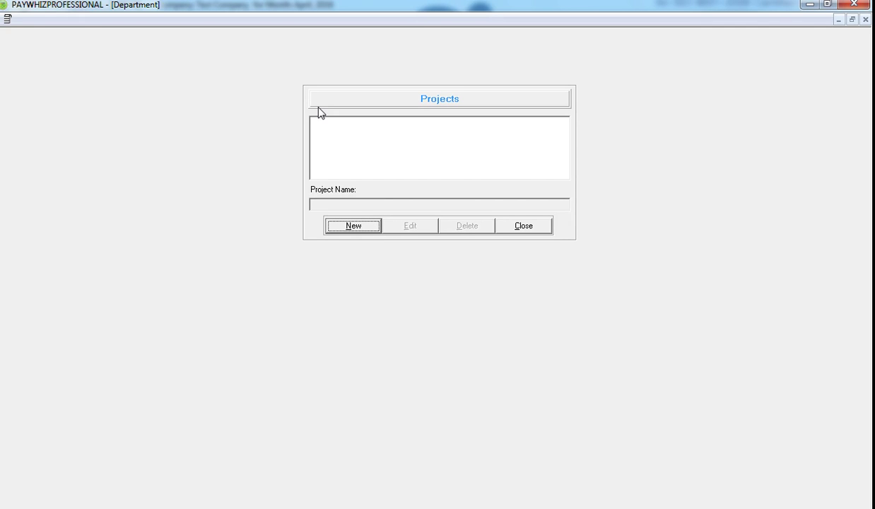
{"action": "left_click", "coordinate": [367, 225]}
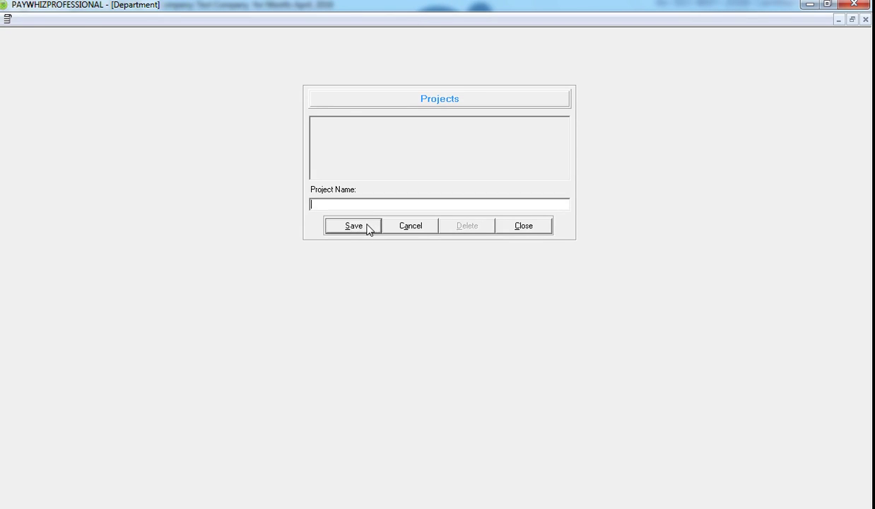
{"action": "type", "text": "Training"}
{"action": "left_click", "coordinate": [366, 228]}
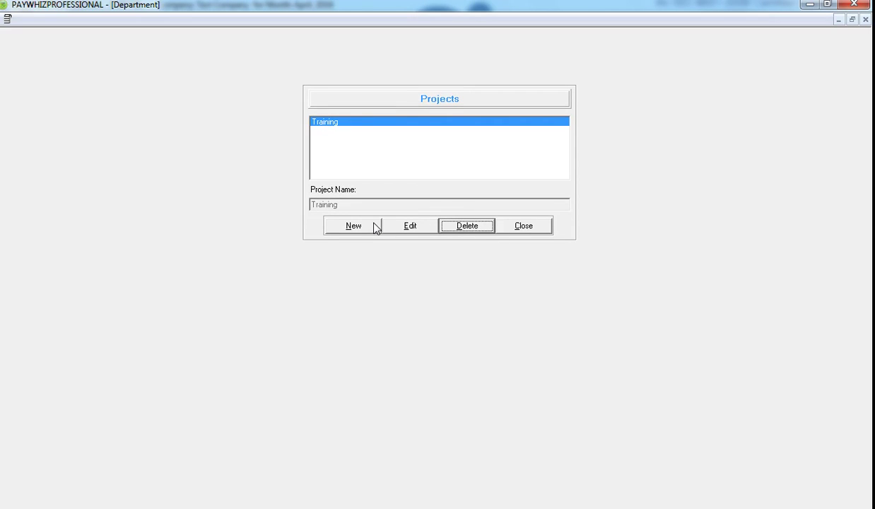
{"action": "left_click", "coordinate": [537, 228]}
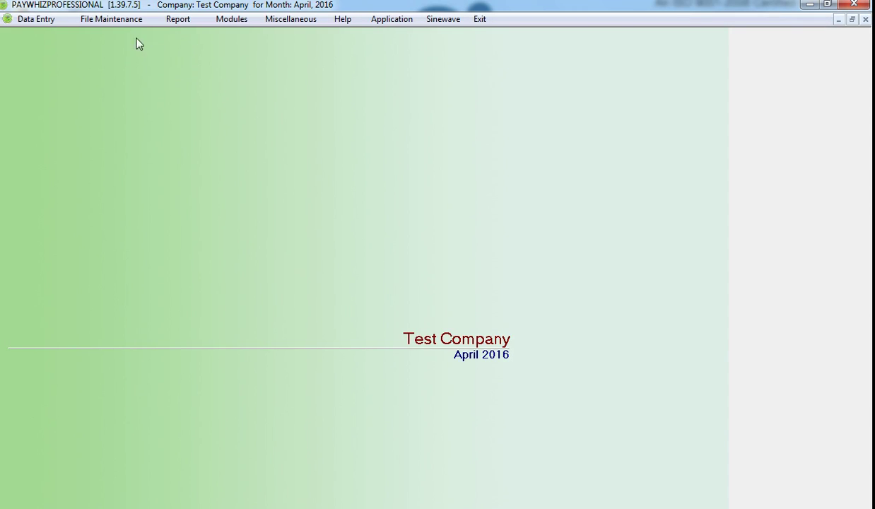
{"action": "left_click", "coordinate": [115, 19]}
{"action": "mouse_move", "coordinate": [136, 38]}
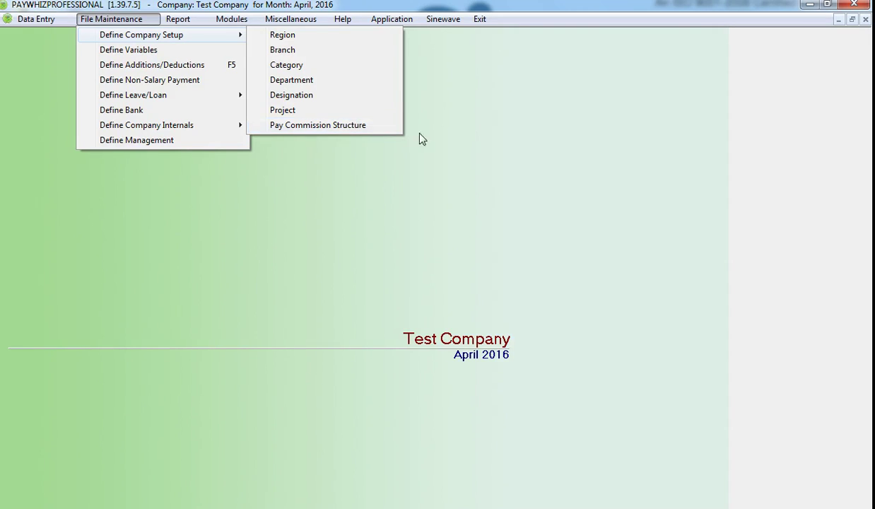
{"action": "left_click", "coordinate": [471, 128]}
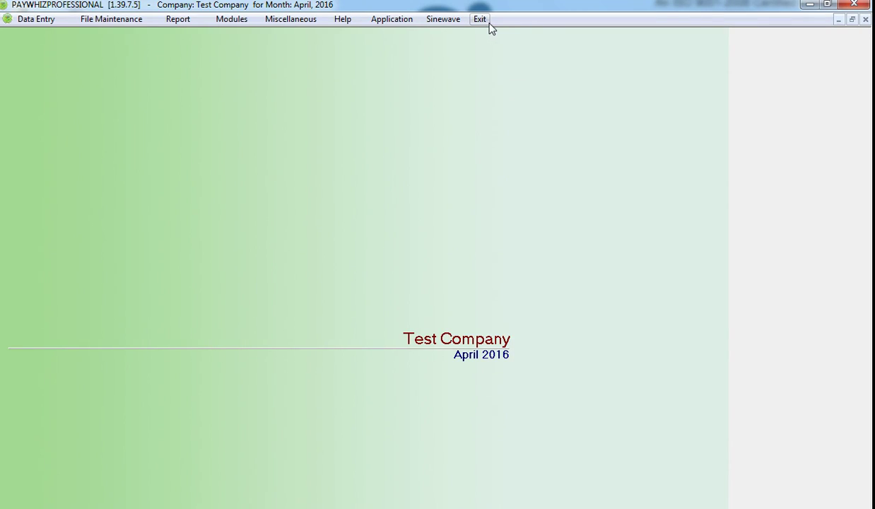